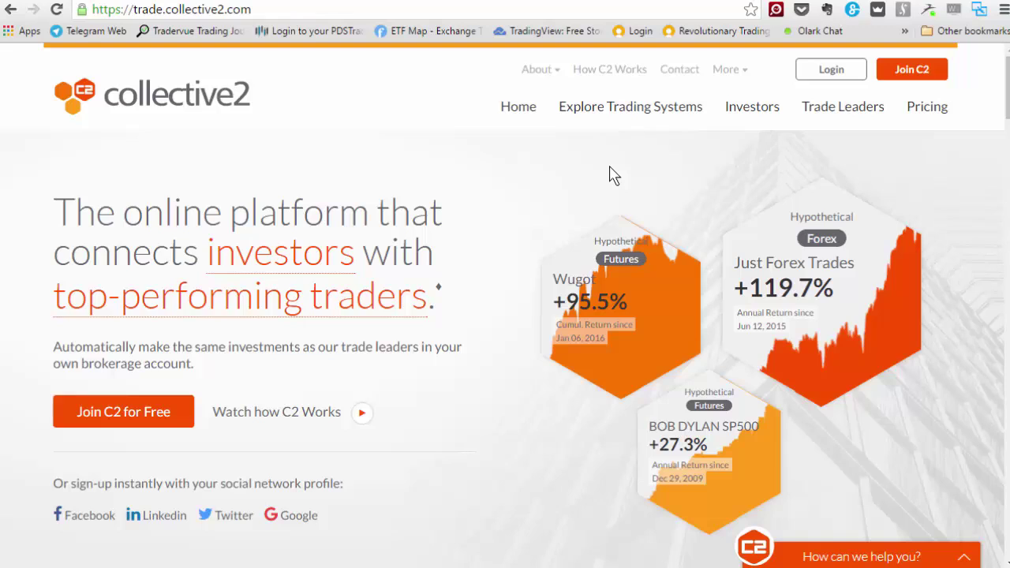
# Log in to Collective2 with the autofilled email and a retyped account password.
pyautogui.click(833, 72)
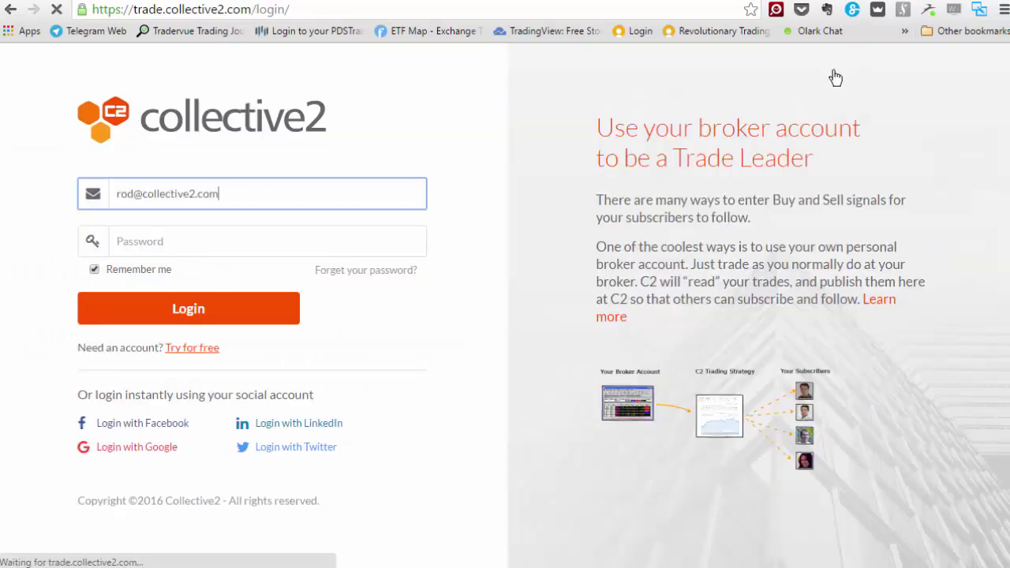
pyautogui.click(172, 240)
pyautogui.moveTo(216, 241); pyautogui.dragTo(84, 241)
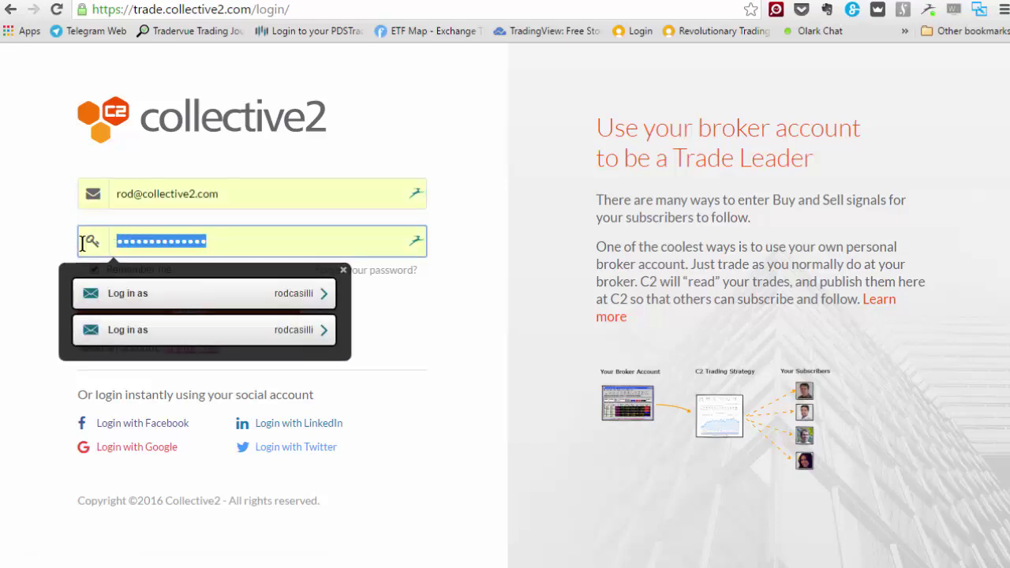
pyautogui.write('*********')
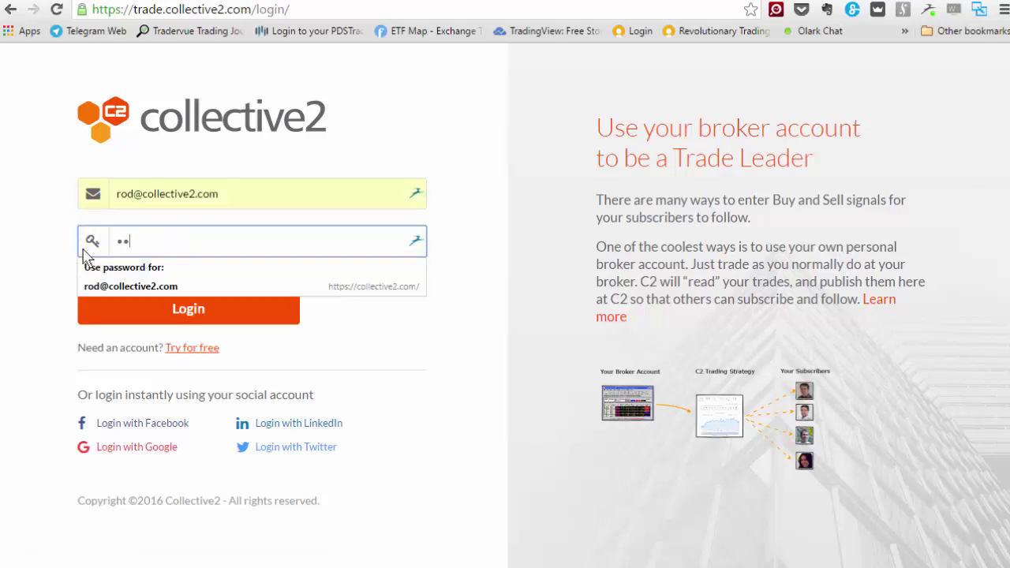
pyautogui.write('*****')
pyautogui.press('Return')
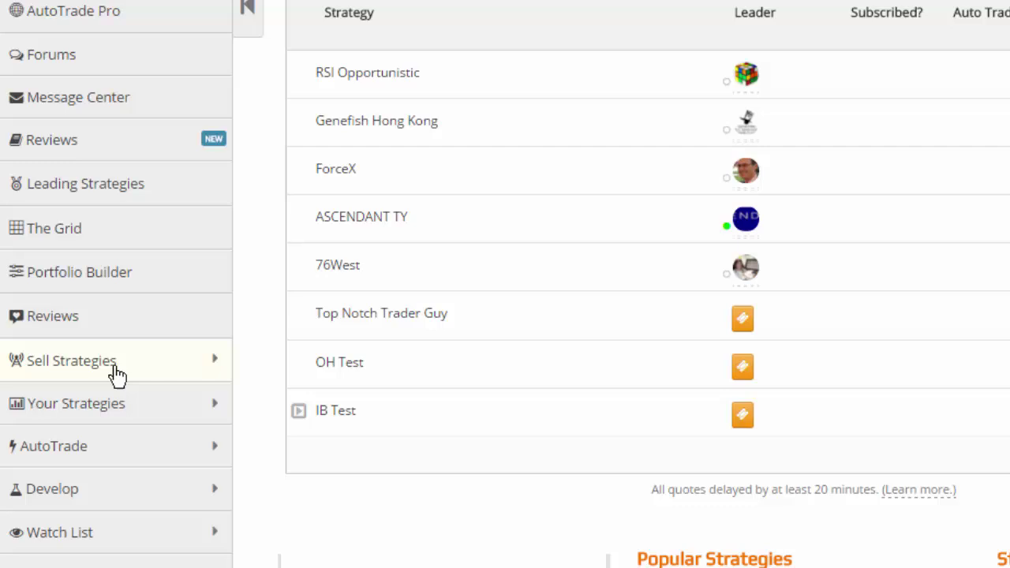
# Open the Top Notch Trader Guy strategy page from Your Strategies in the sidebar.
pyautogui.click(117, 376)
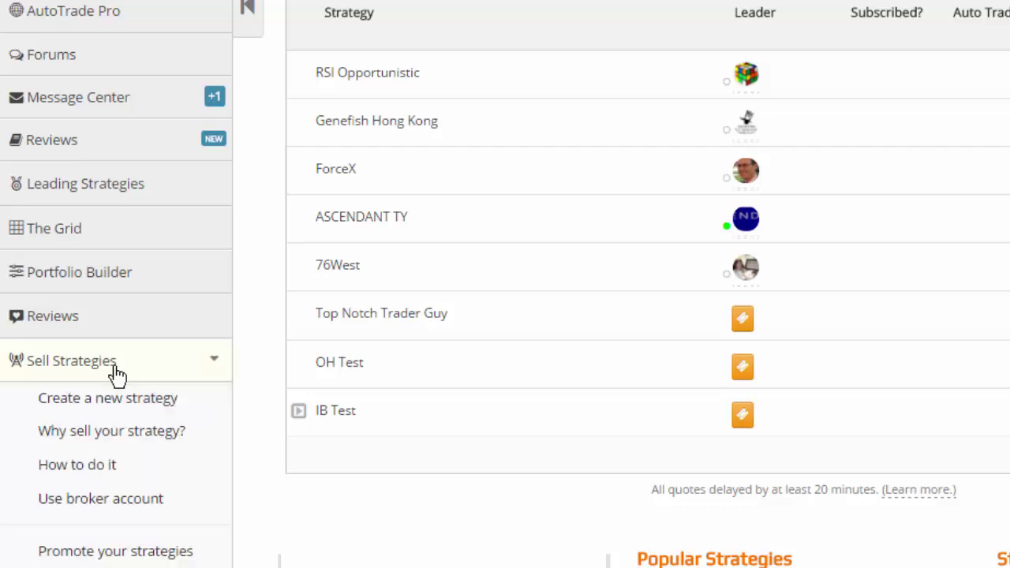
pyautogui.click(166, 375)
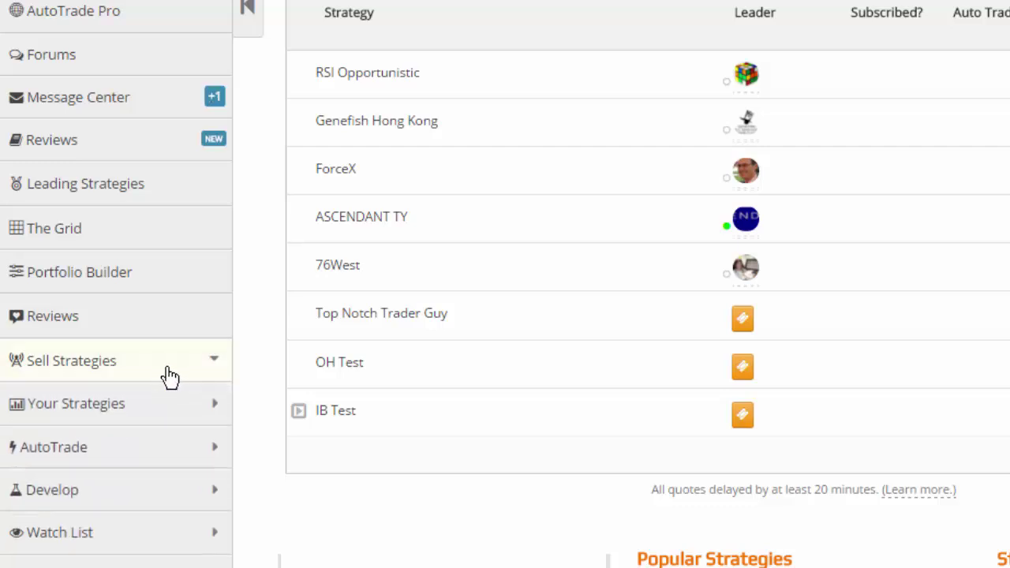
pyautogui.click(178, 374)
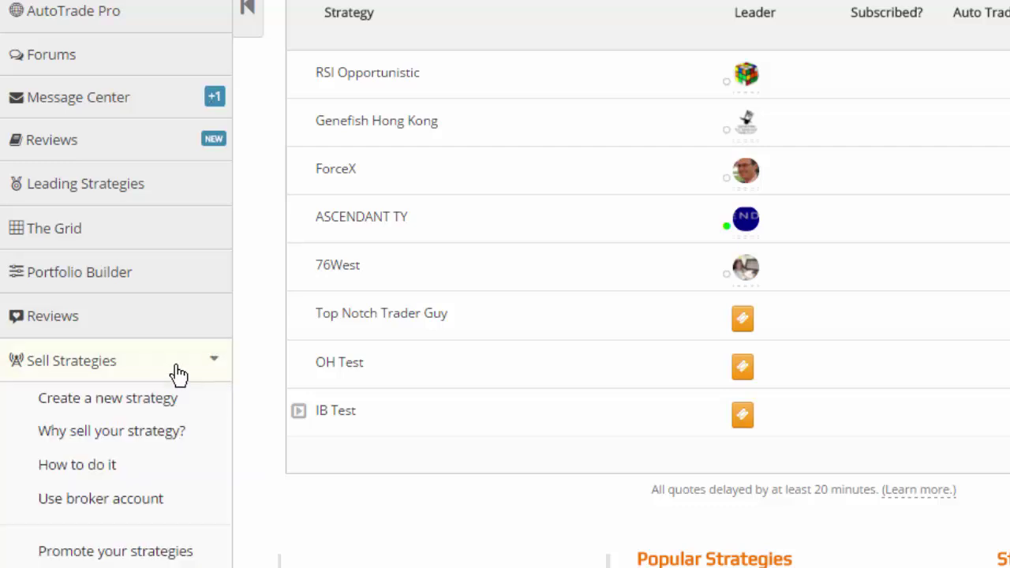
pyautogui.click(165, 367)
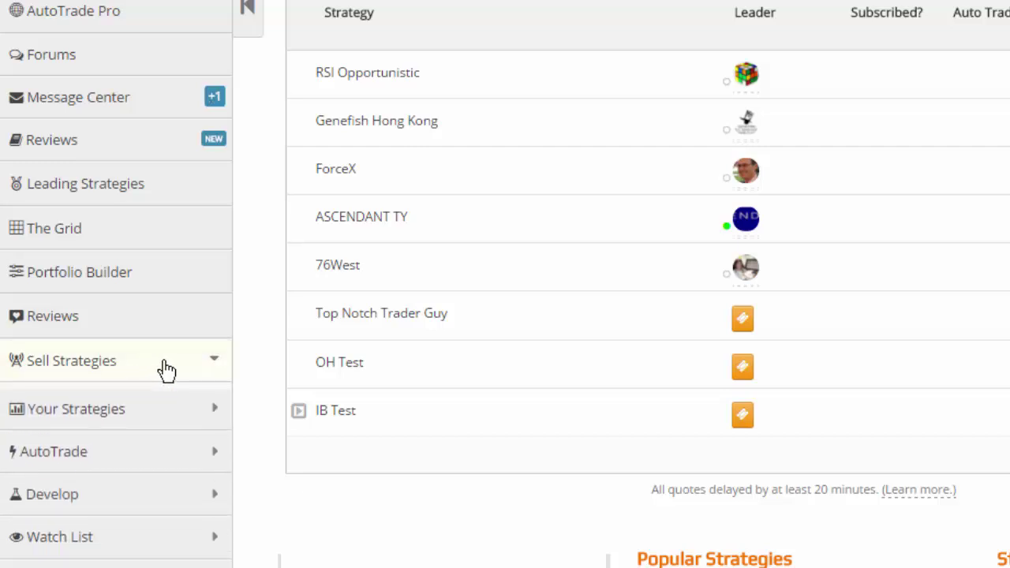
pyautogui.click(128, 409)
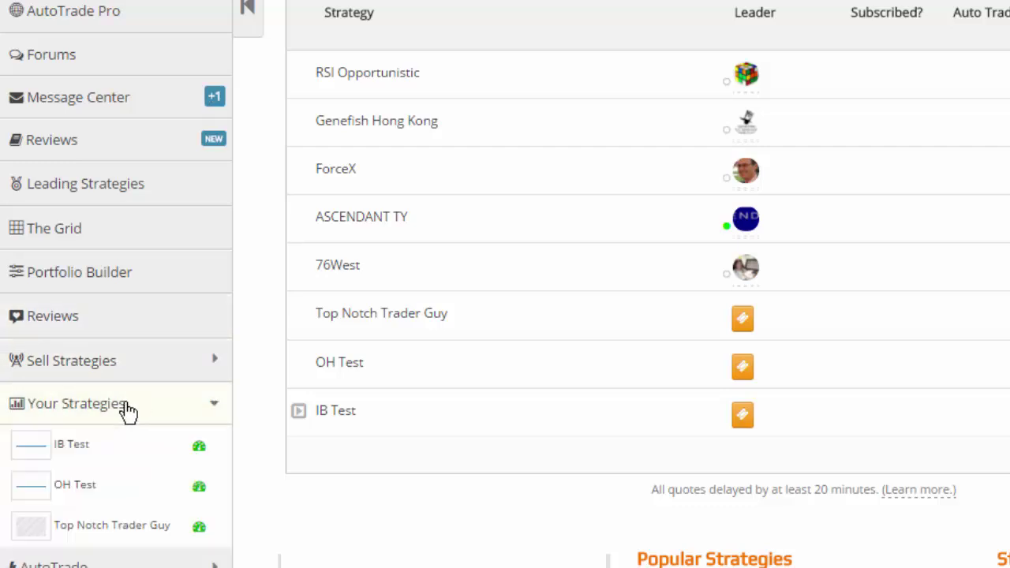
pyautogui.click(101, 534)
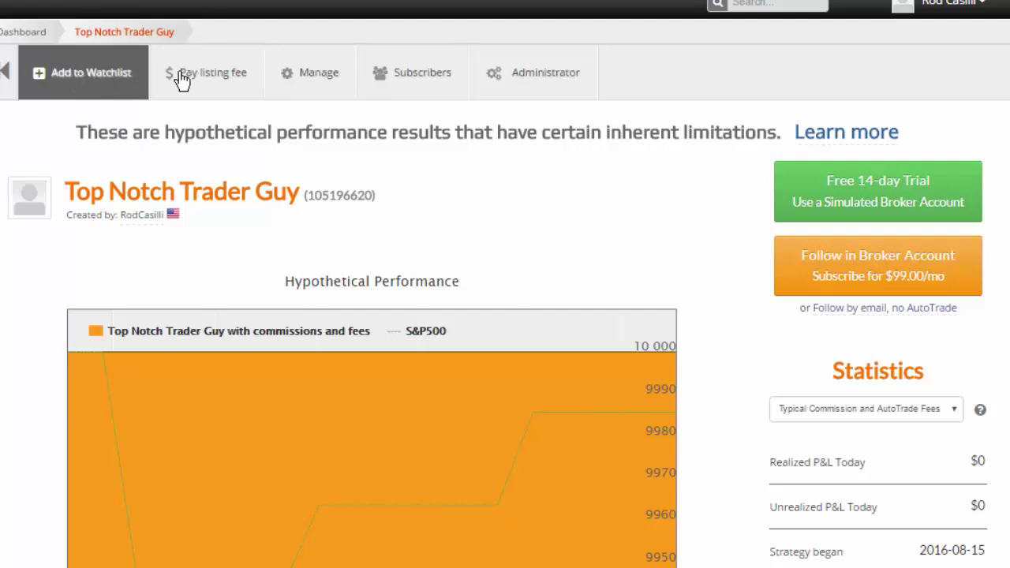
# Choose Enter new trade from the strategy's Manage menu.
pyautogui.click(309, 80)
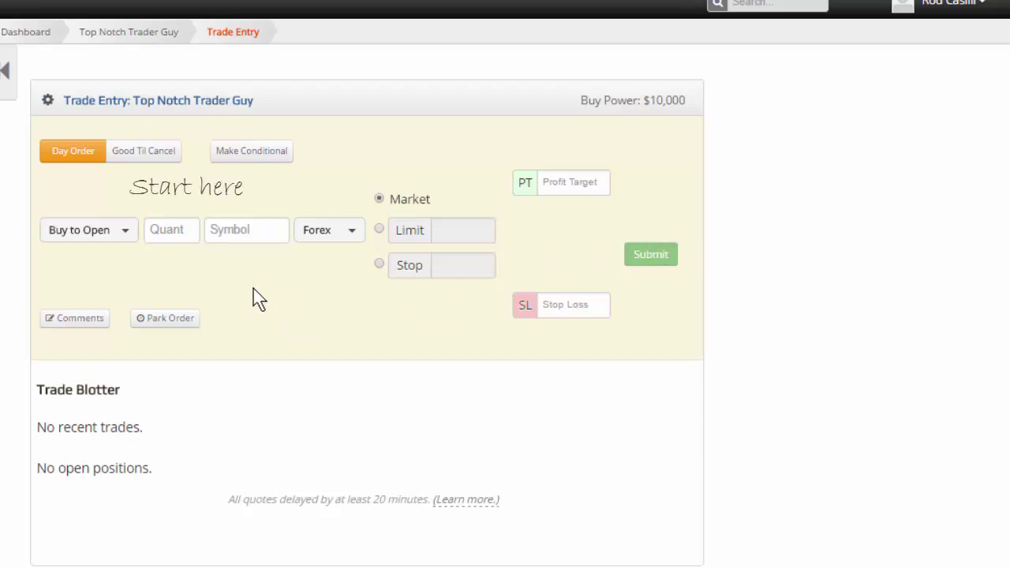
# Fill the trade form with a Stock buy of 100 AAPL shares.
pyautogui.click(345, 230)
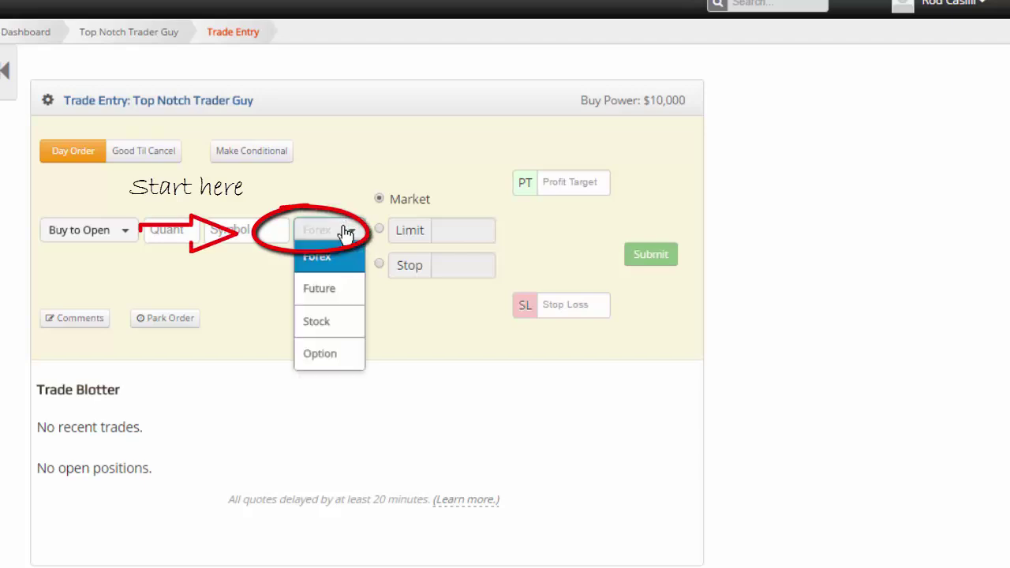
pyautogui.click(328, 331)
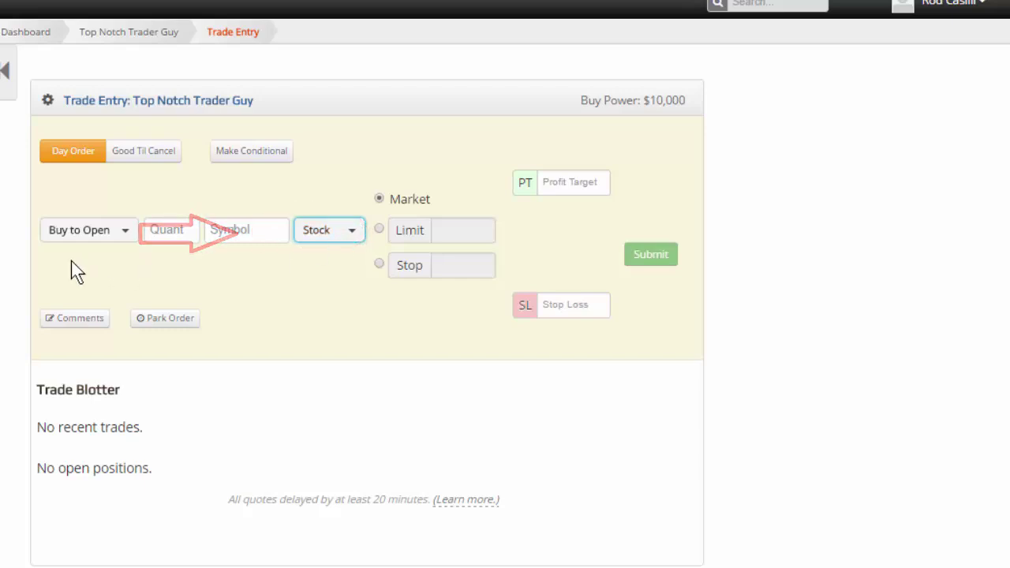
pyautogui.click(184, 231)
pyautogui.write('100')
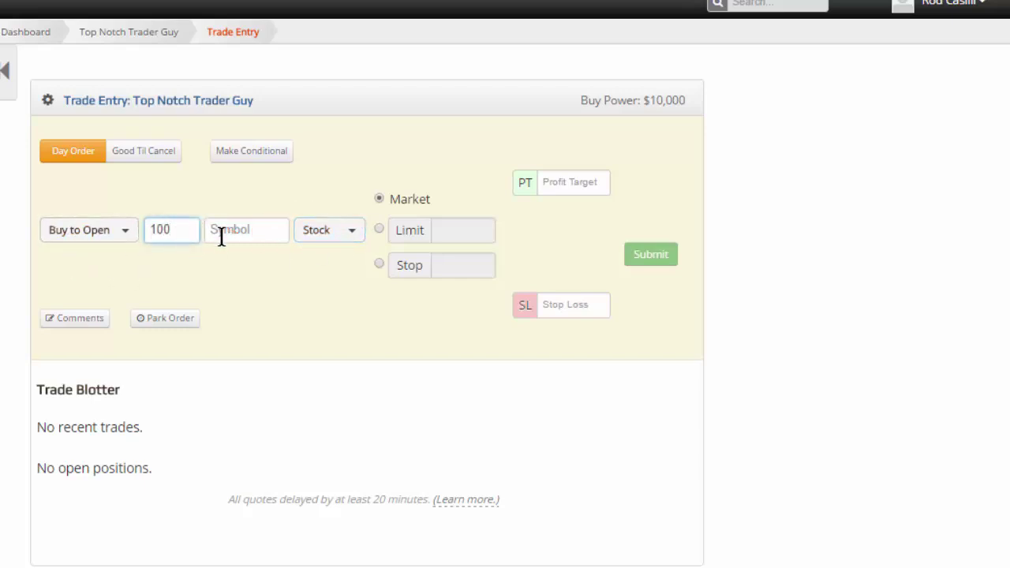
pyautogui.click(227, 235)
pyautogui.write('AAPL')
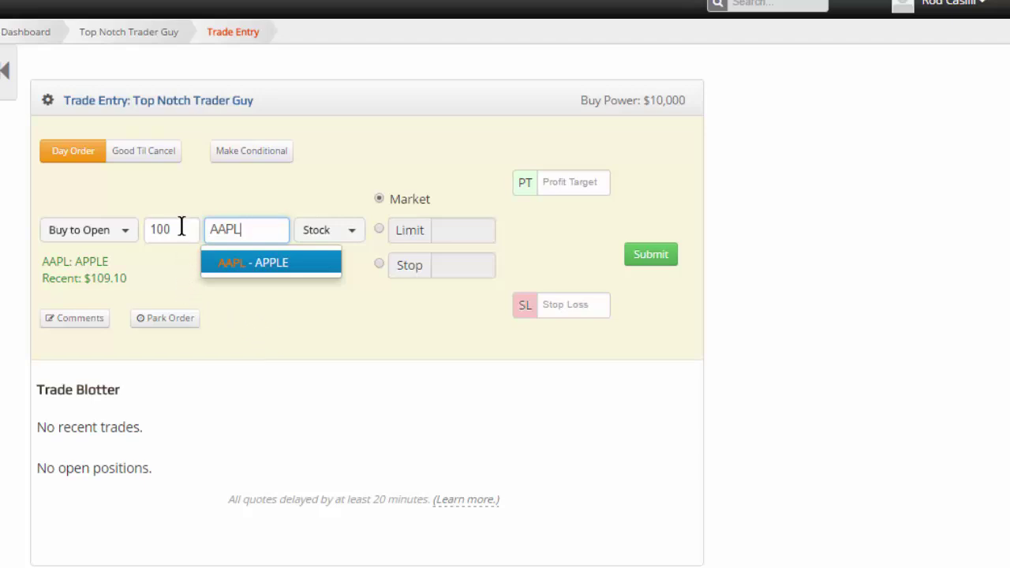
# Submit the 100 AAPL buy as a limit order at 108.
pyautogui.click(379, 229)
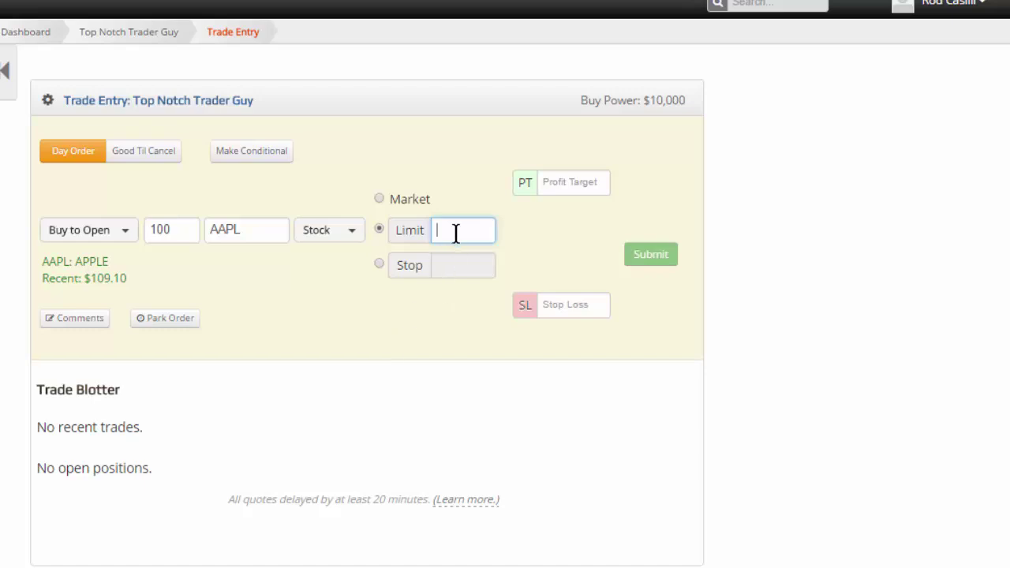
pyautogui.write('108')
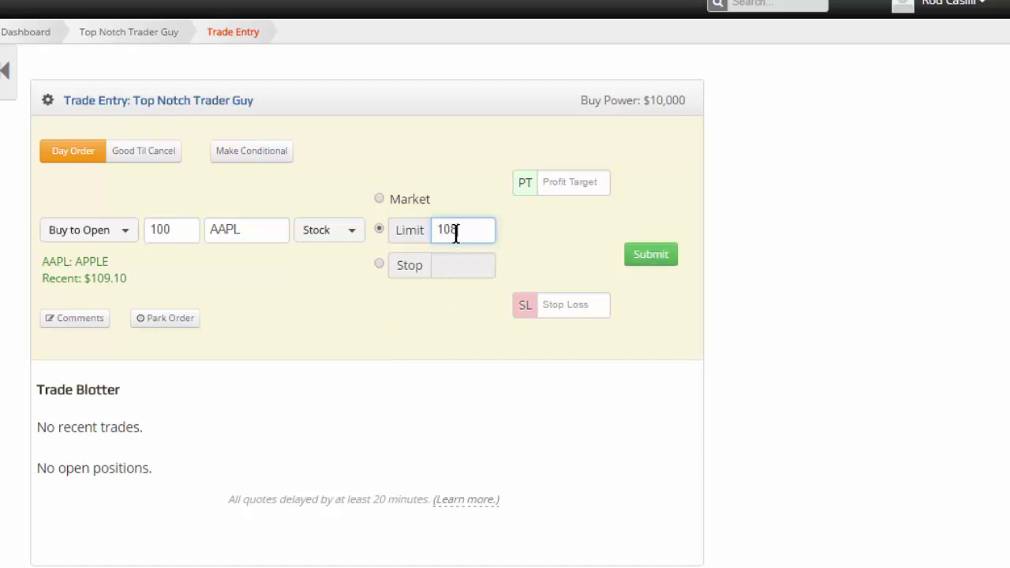
pyautogui.click(670, 255)
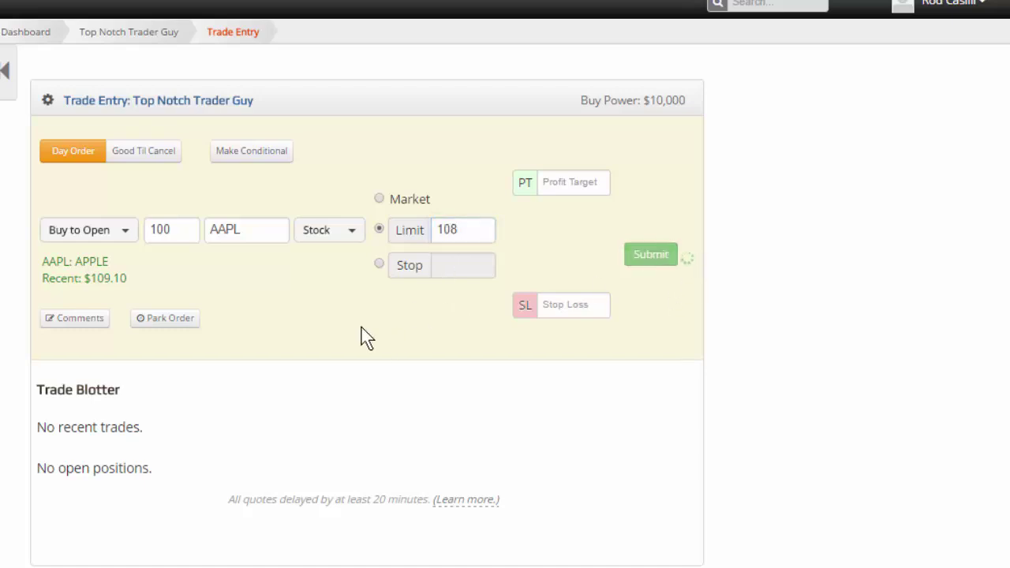
# Cancel the working AAPL limit order in the Trade Blotter.
pyautogui.click(452, 314)
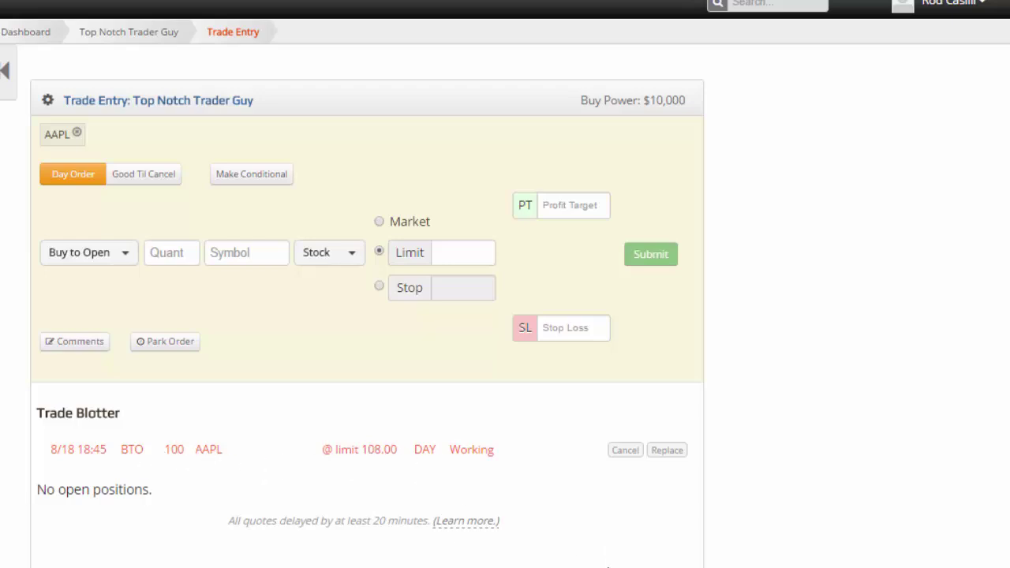
pyautogui.click(625, 451)
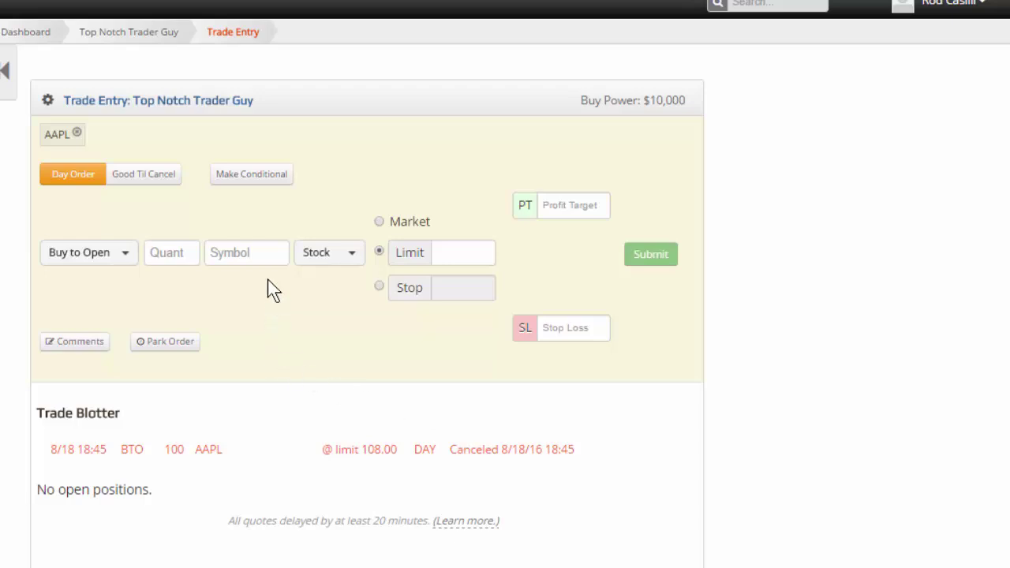
pyautogui.click(340, 258)
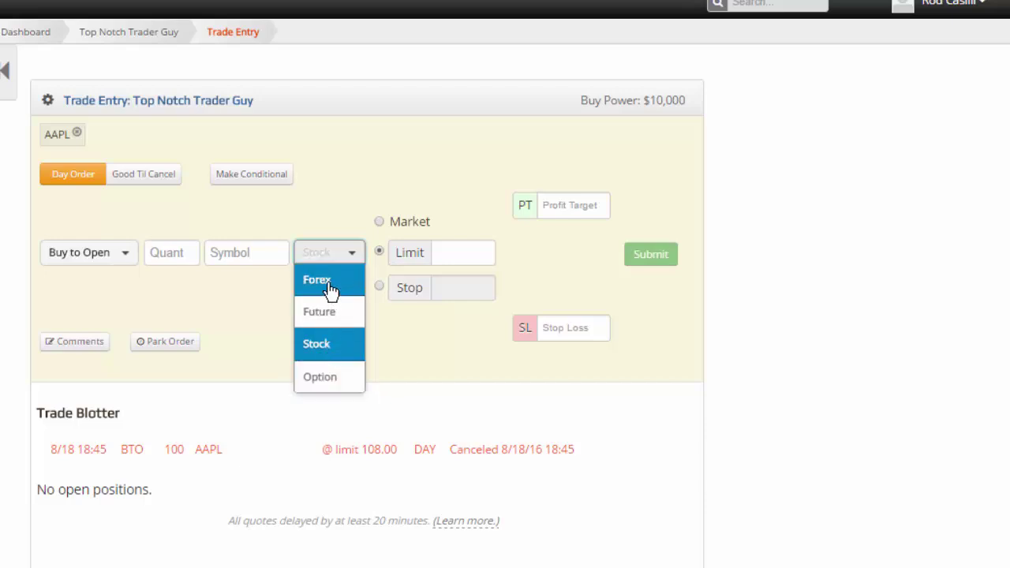
# Set the order form to a Forex Buy to Open of 1 EURUSD.
pyautogui.click(330, 289)
pyautogui.click(163, 252)
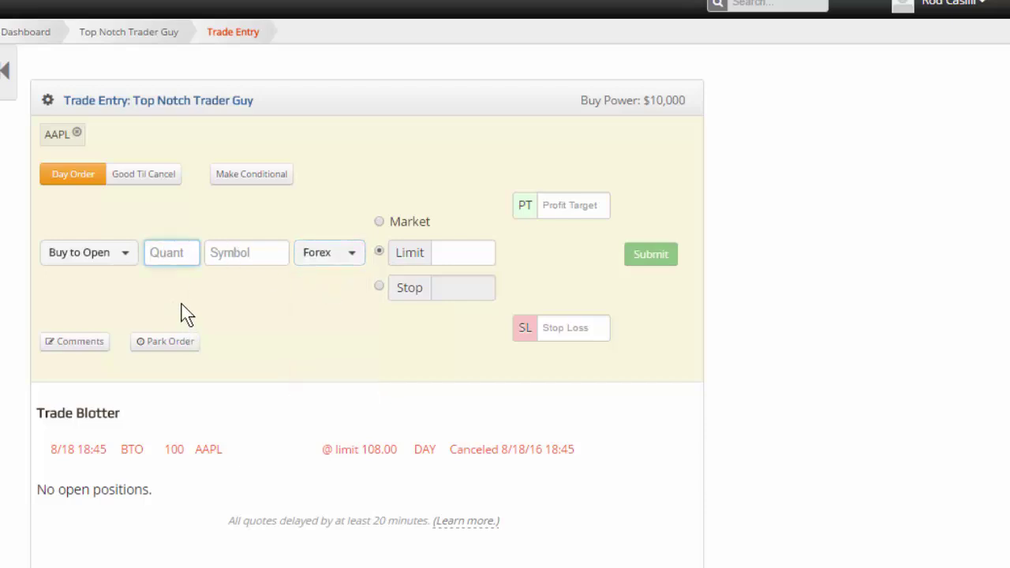
pyautogui.write('1')
pyautogui.write('0')
pyautogui.click(250, 252)
pyautogui.write('U')
pyautogui.press('BackSpace')
pyautogui.write('EUR')
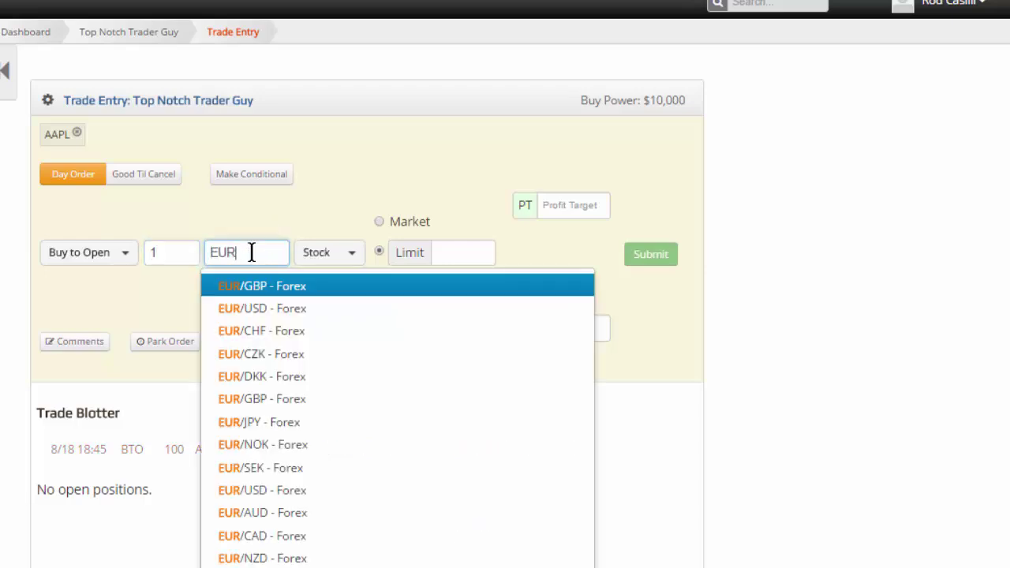
pyautogui.write('USD')
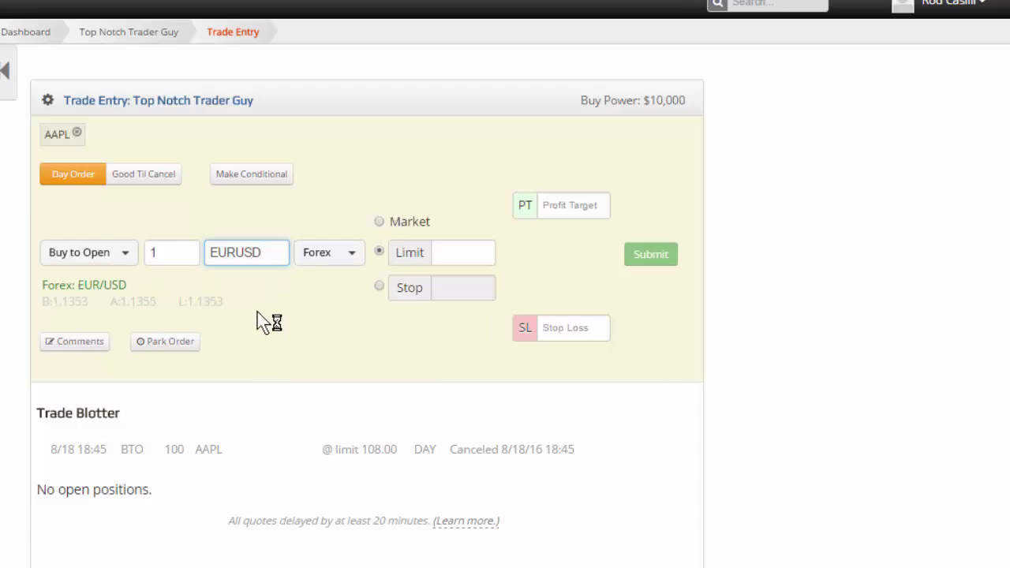
pyautogui.click(348, 265)
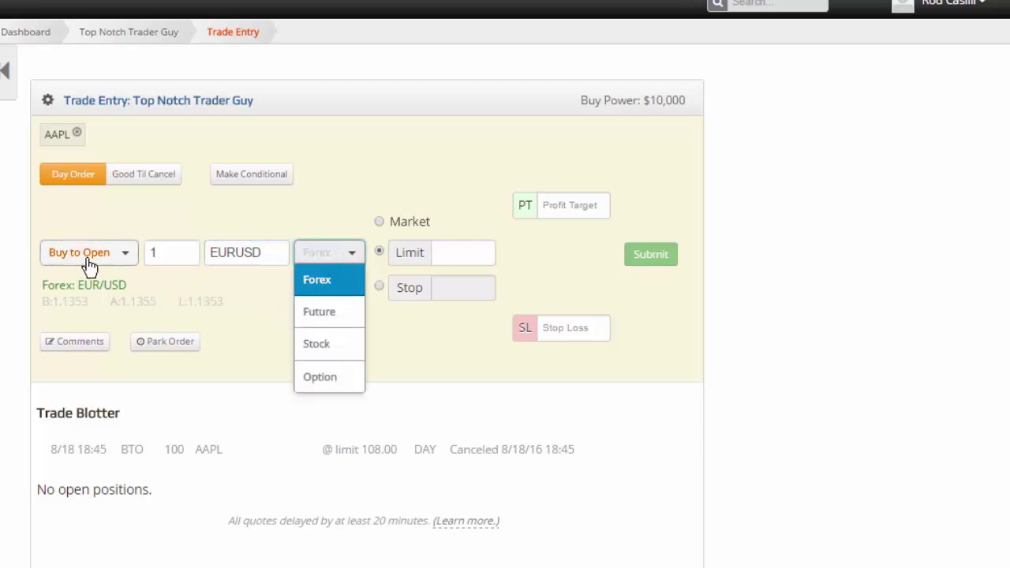
pyautogui.click(250, 294)
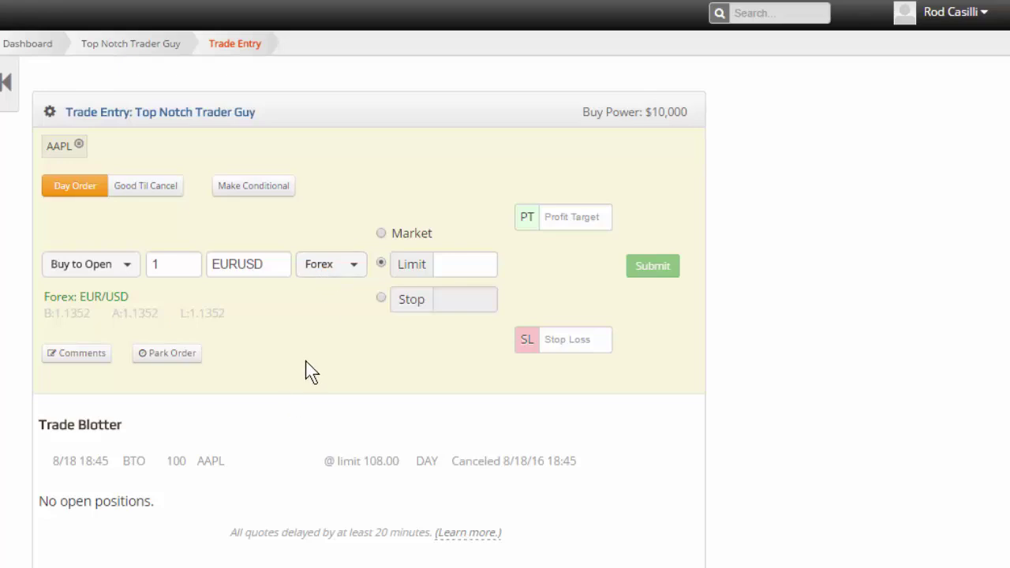
# Return to the Top Notch Trader Guy strategy page and bring up its Manage menu.
pyautogui.click(124, 48)
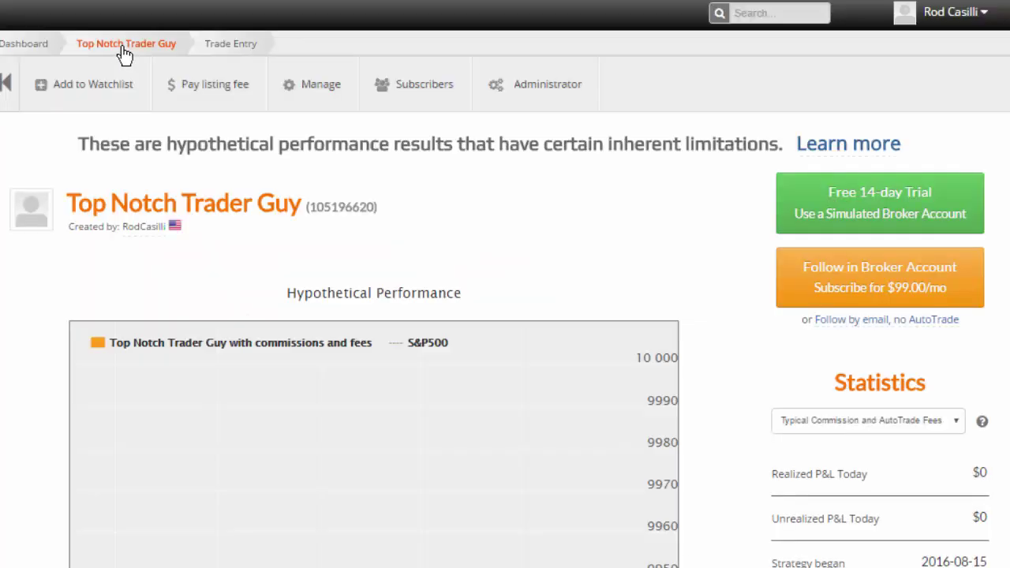
pyautogui.scroll(-2, 388, 323)
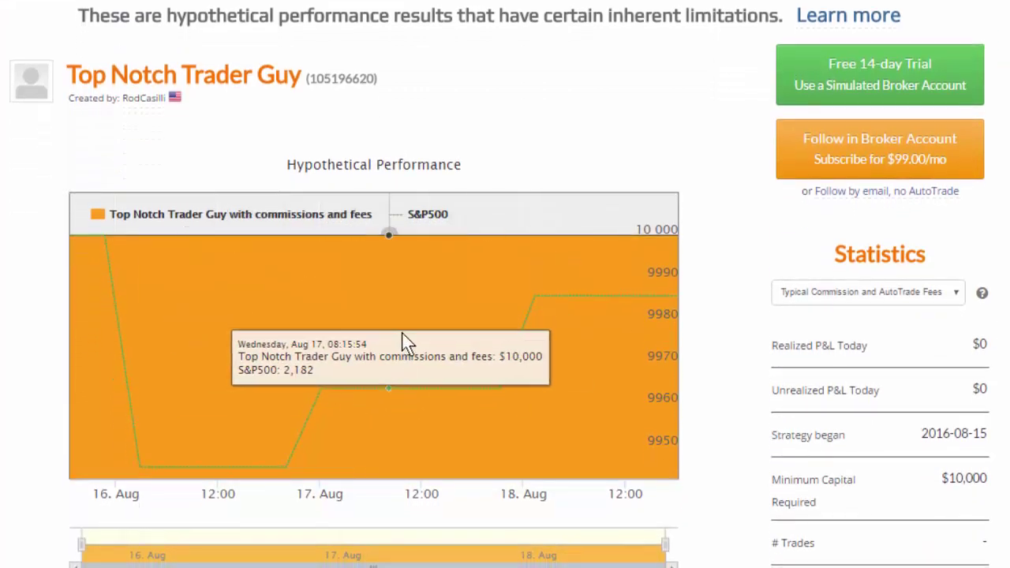
pyautogui.scroll(2, 408, 334)
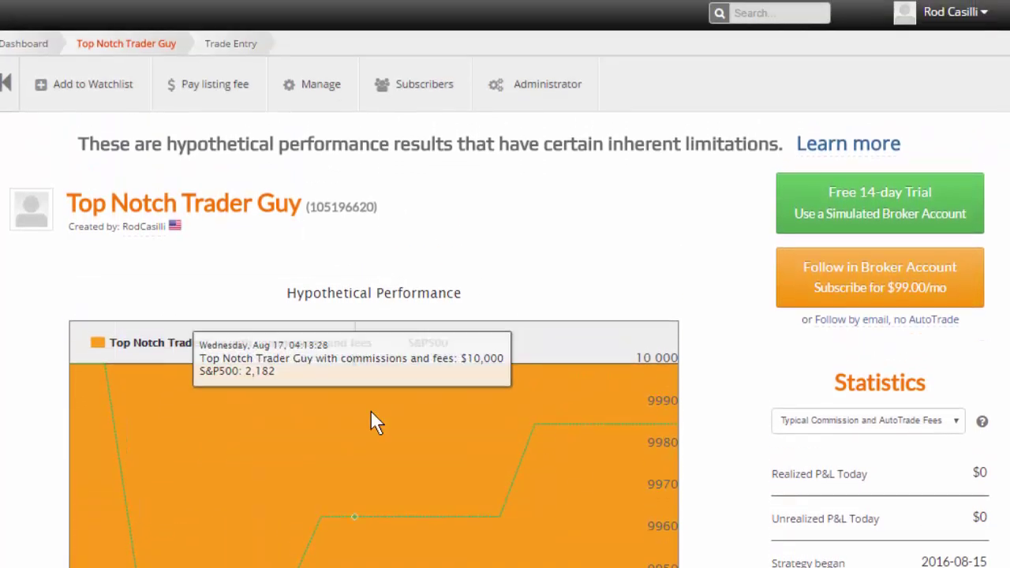
pyautogui.click(314, 94)
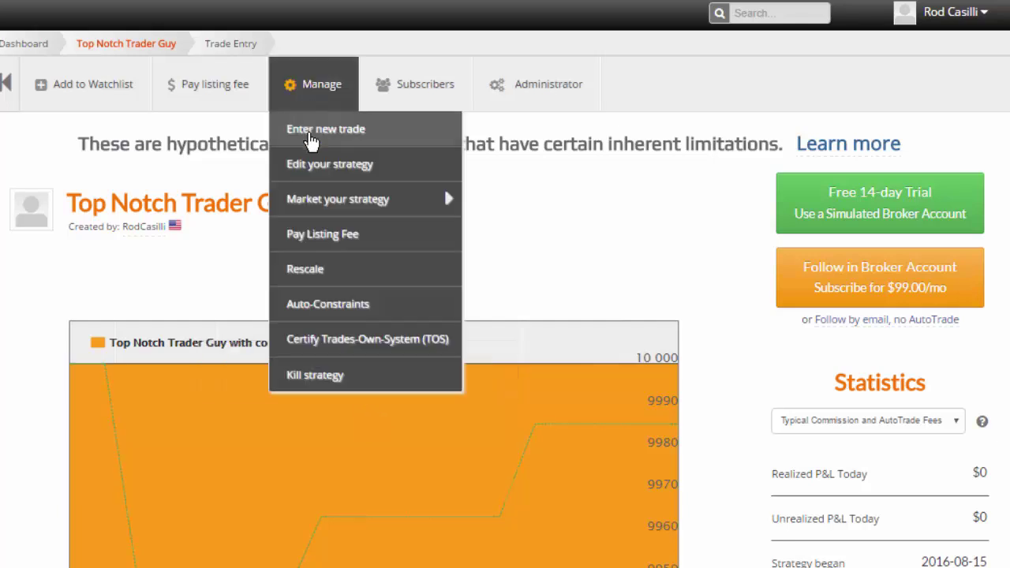